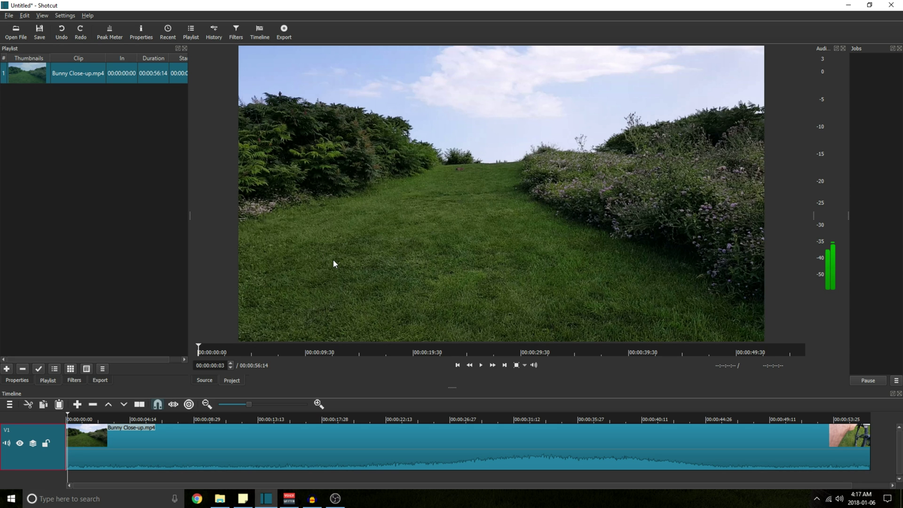
Browse the video and audio filter lists, then select the Bunny Close-up.mp4 clip as filter target.
click(236, 33)
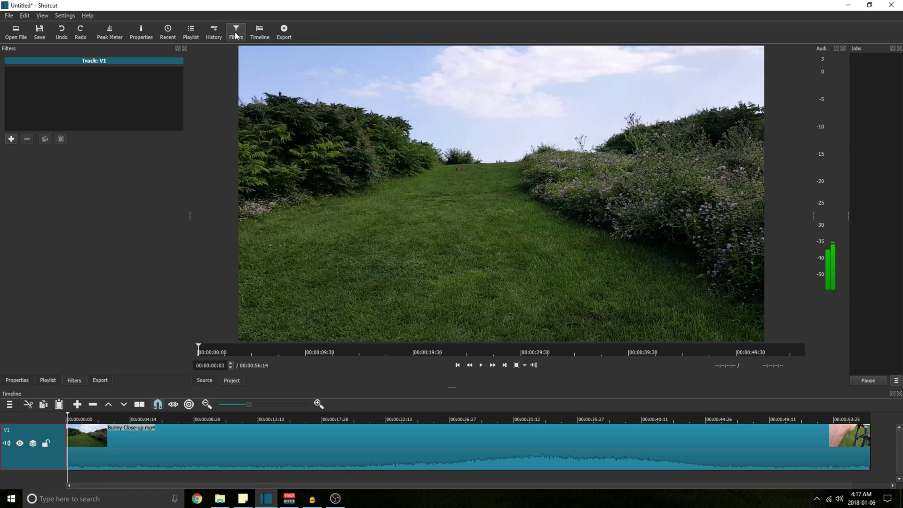
click(12, 139)
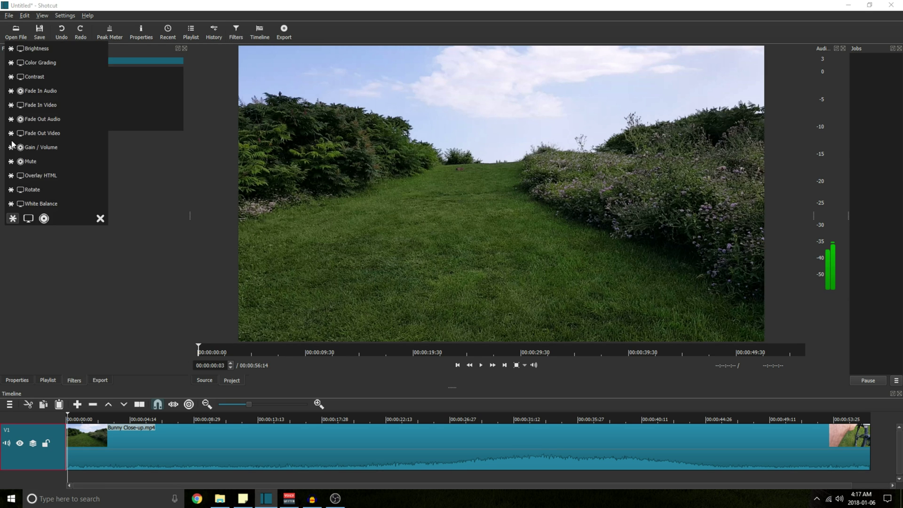
click(28, 218)
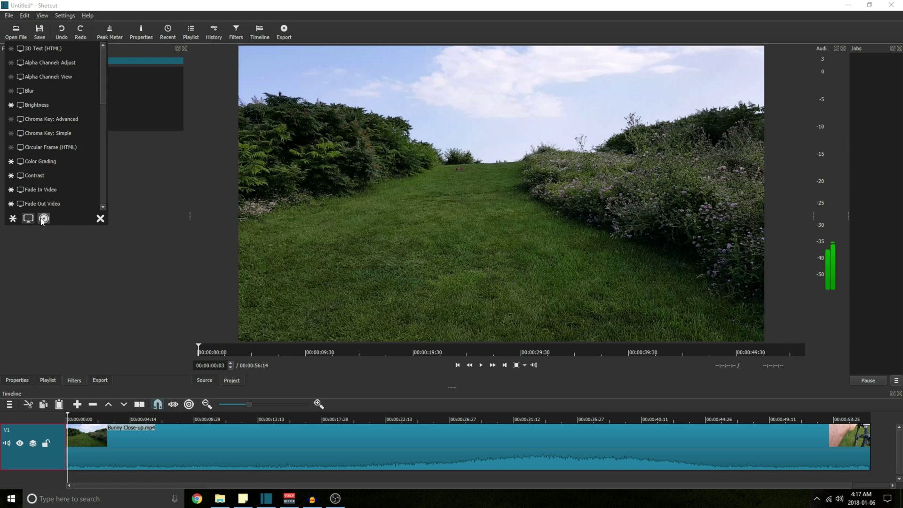
click(44, 220)
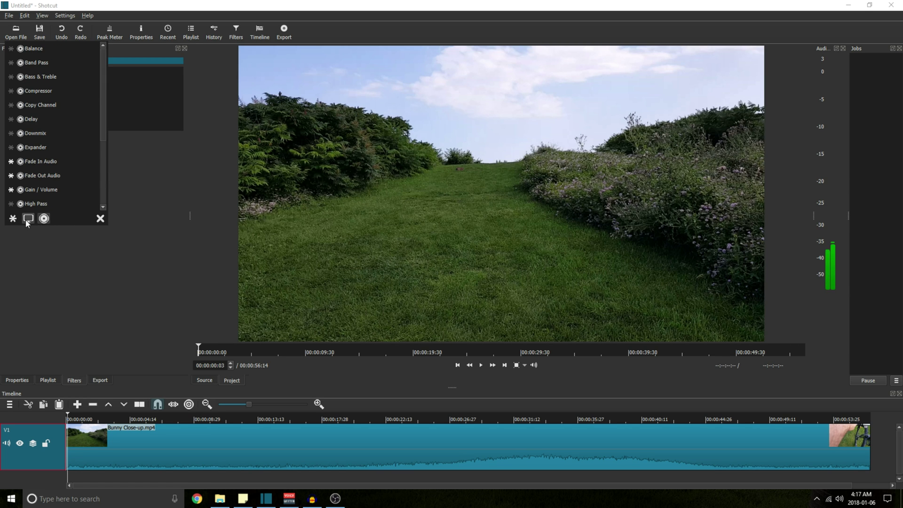
click(29, 219)
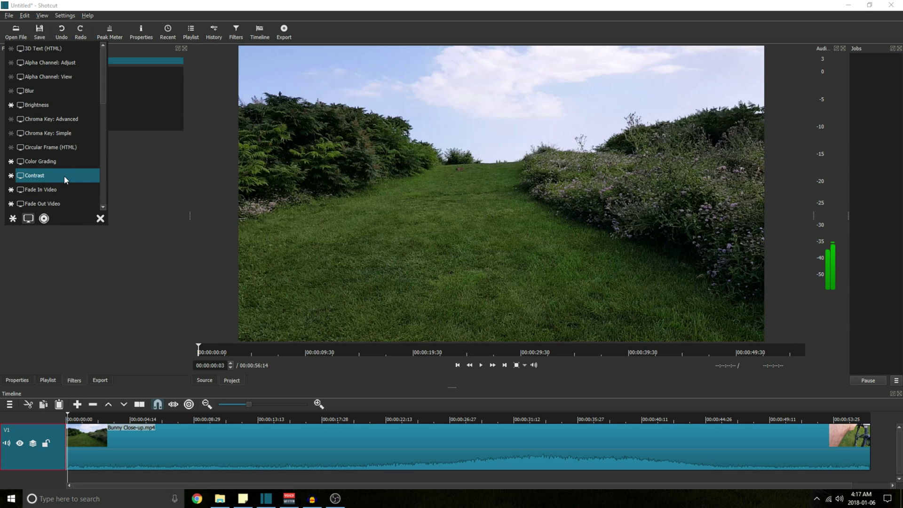
scroll(64, 176, down, 6)
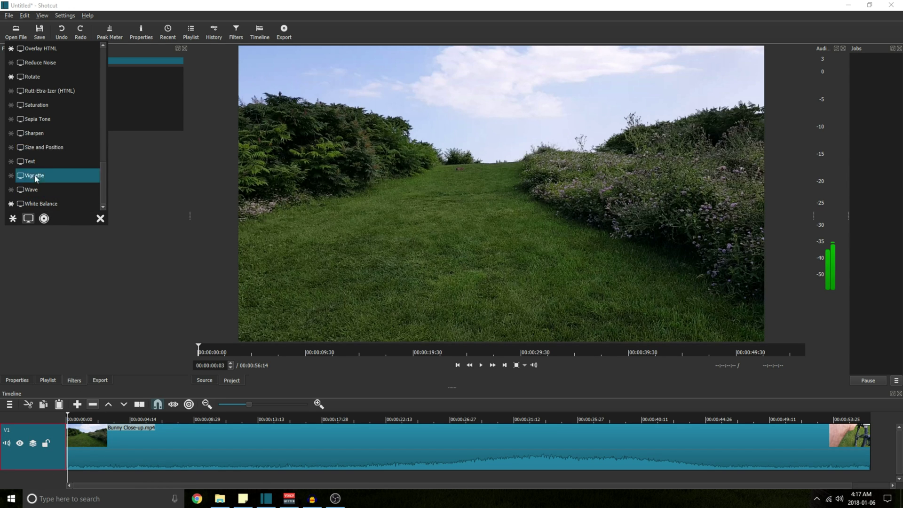
click(142, 448)
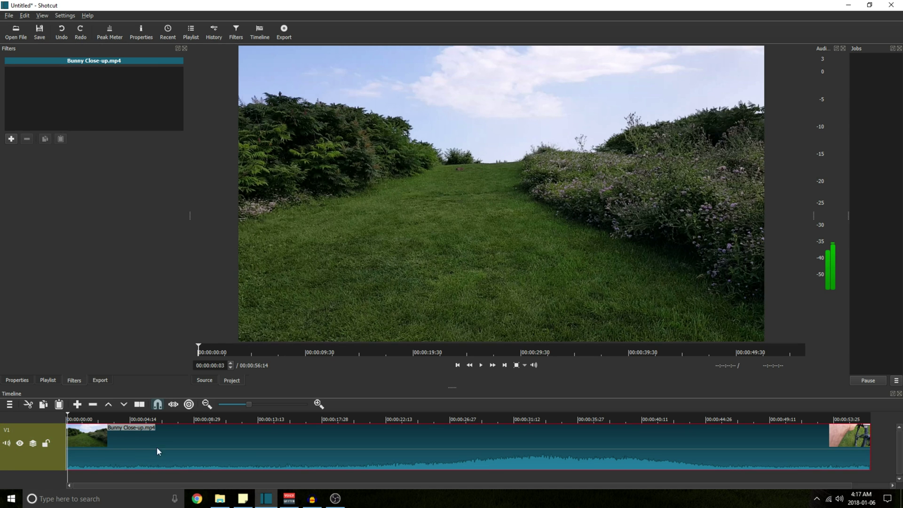
Add a Stabilize filter to the Bunny clip and raise Accuracy to 15.
click(11, 139)
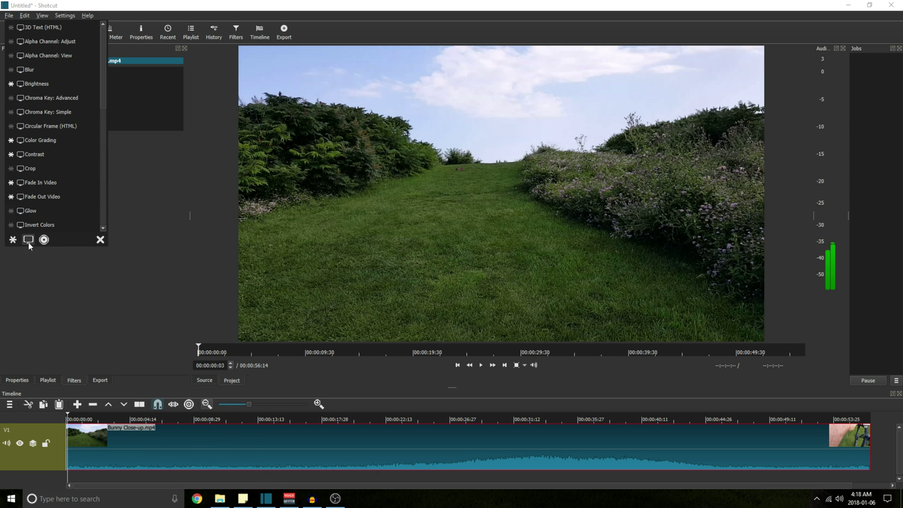
scroll(53, 194, down, 8)
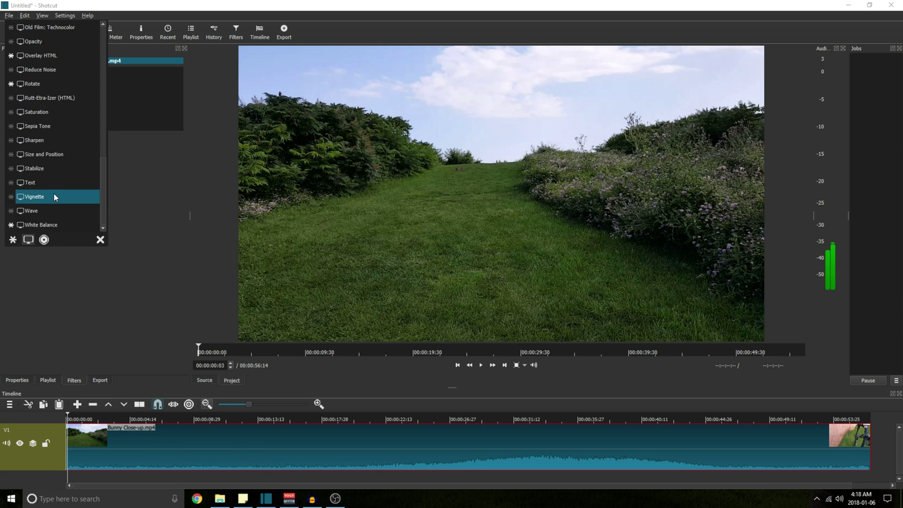
click(35, 168)
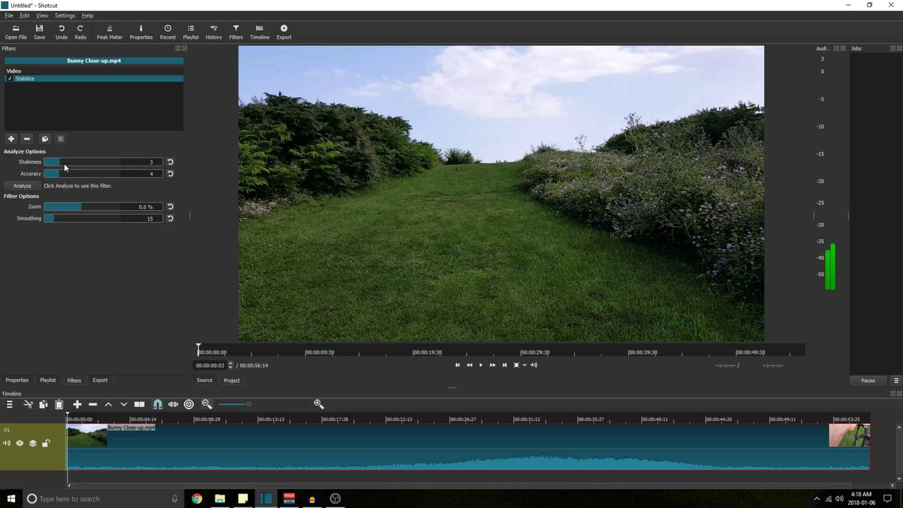
drag(63, 174, 133, 175)
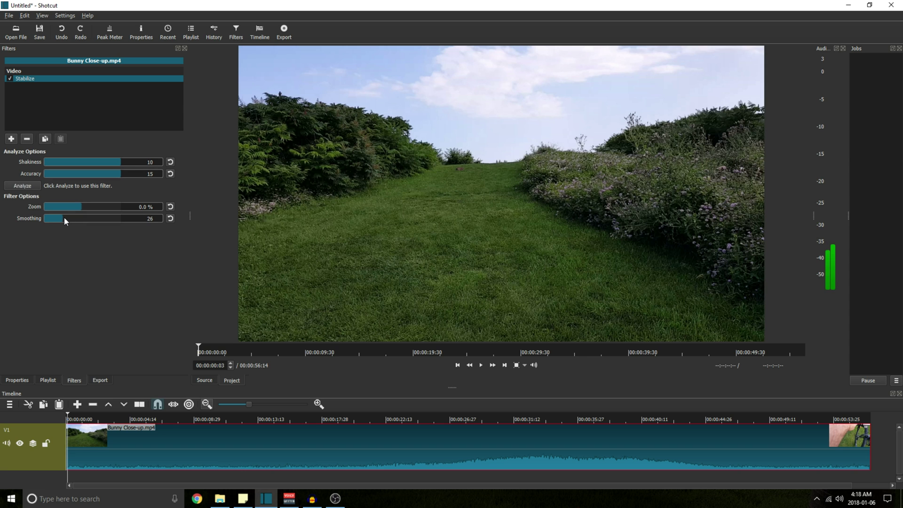
Run the Stabilize analysis, saving the results file as 'gfgfg'.
click(22, 186)
text(gfgfg)
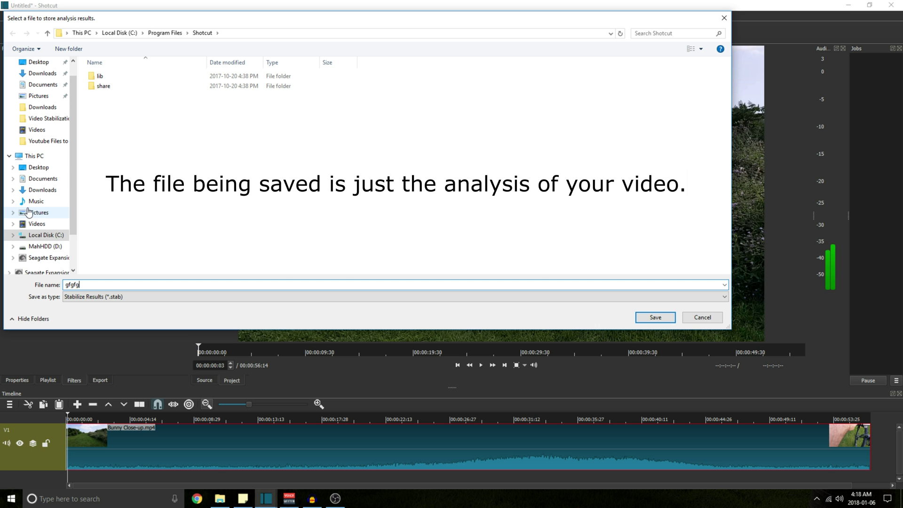
key(Return)
key(Return)
key(Return)
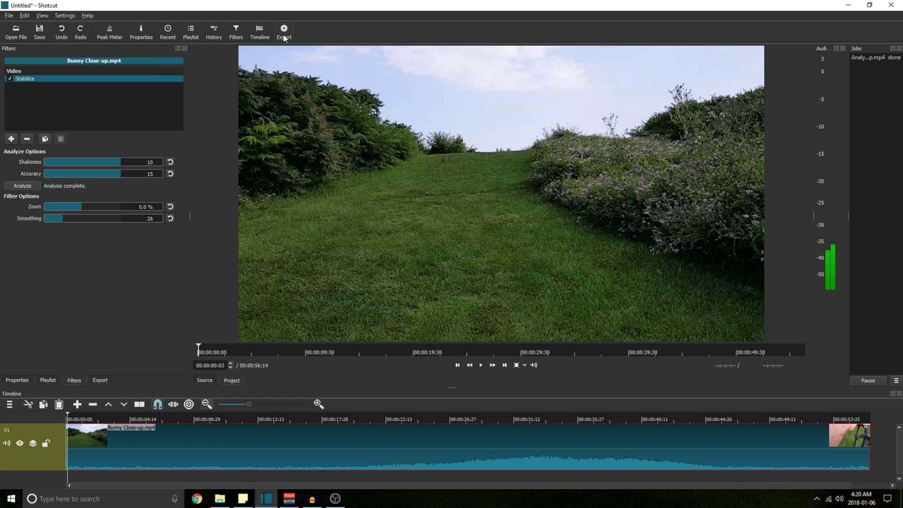
Set export rate control to Constant Bitrate with dual pass encoding.
click(283, 32)
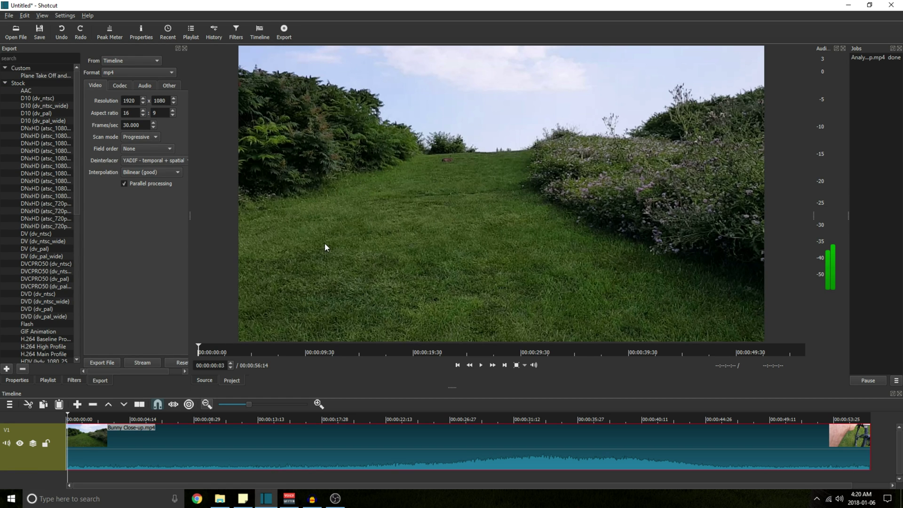
click(119, 85)
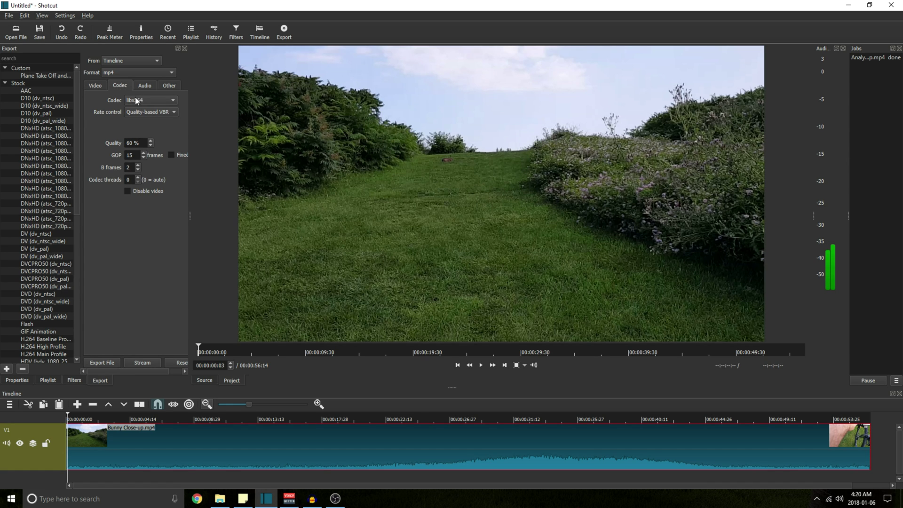
click(133, 112)
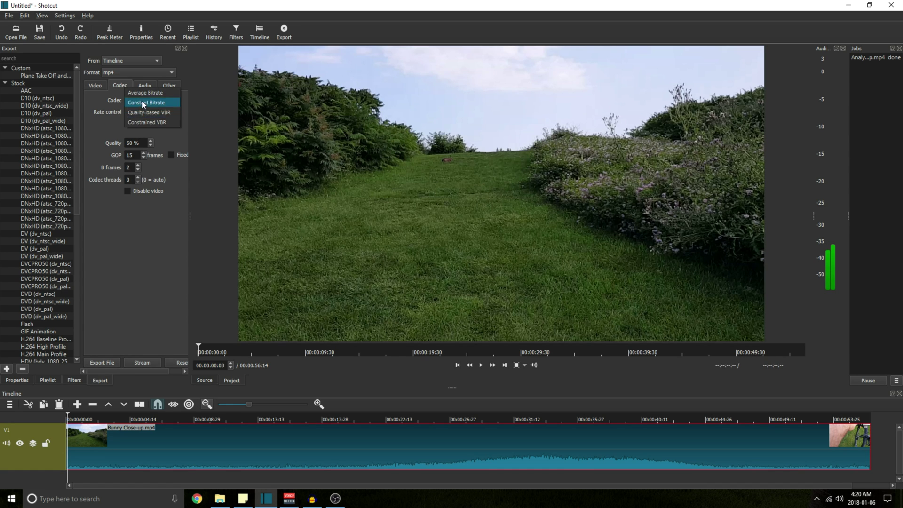
click(142, 101)
click(126, 192)
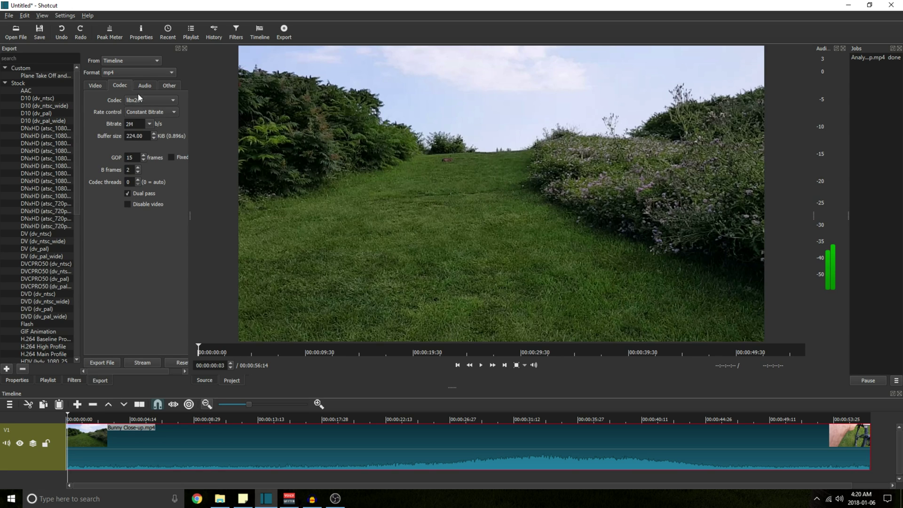
Return to the Video export settings and play the stabilized clip from 00:00:01:06.
click(95, 85)
click(84, 419)
key(space)
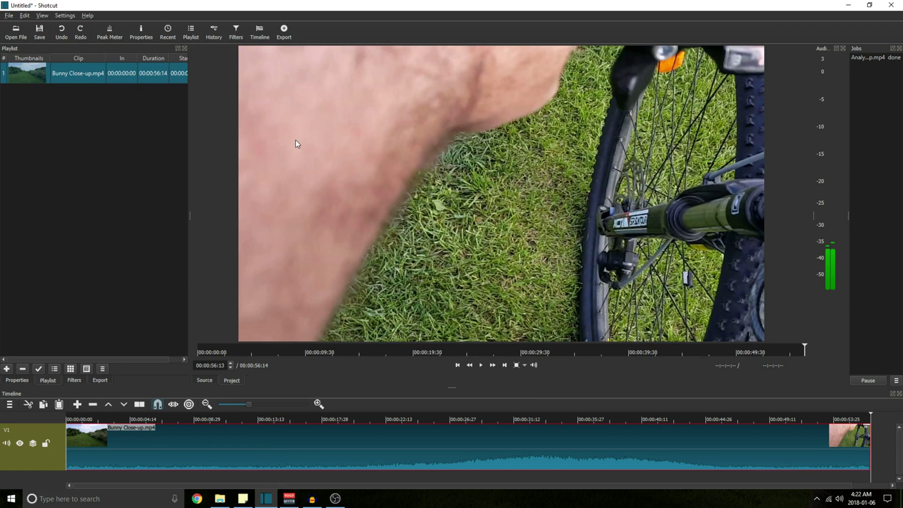
View the Video Stabilization Test folder in File Explorer, then return to Shotcut's Filters panel.
click(236, 32)
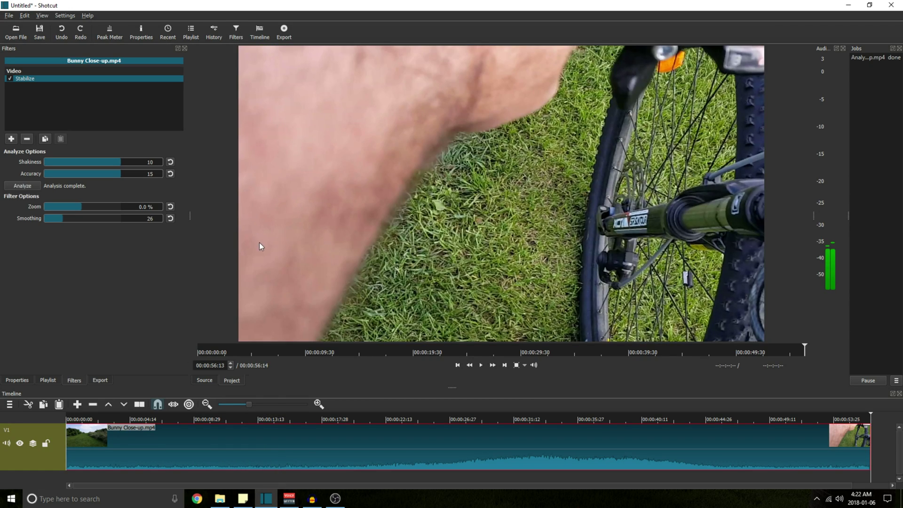
click(219, 498)
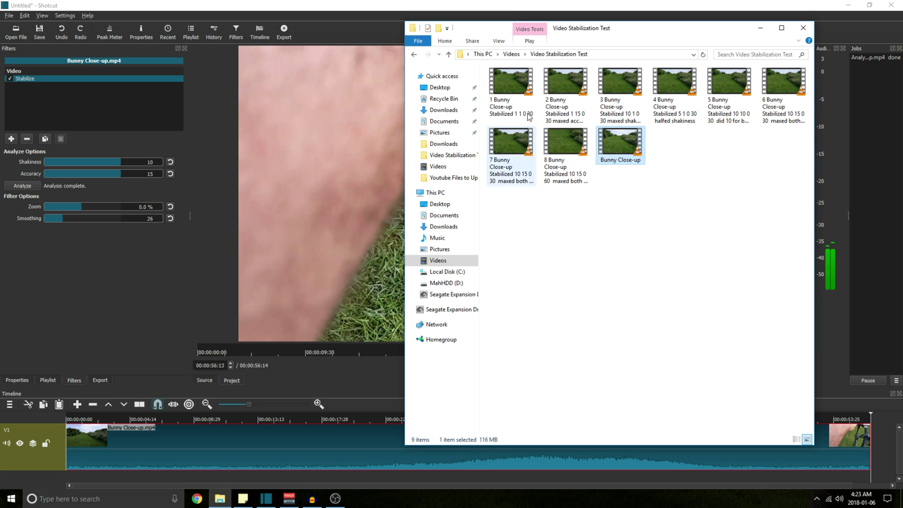
click(273, 4)
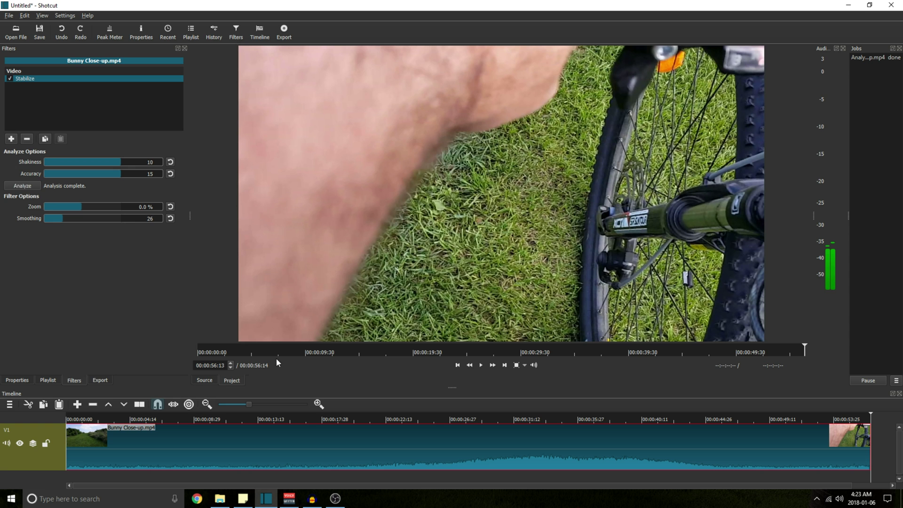
Split the Bunny clip at 00:00:06:25 and again further along, making three pieces.
click(165, 419)
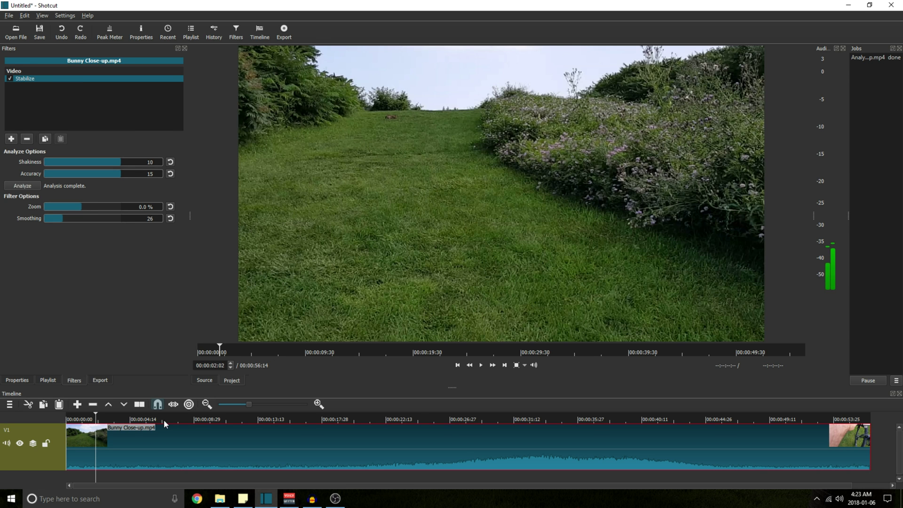
click(164, 420)
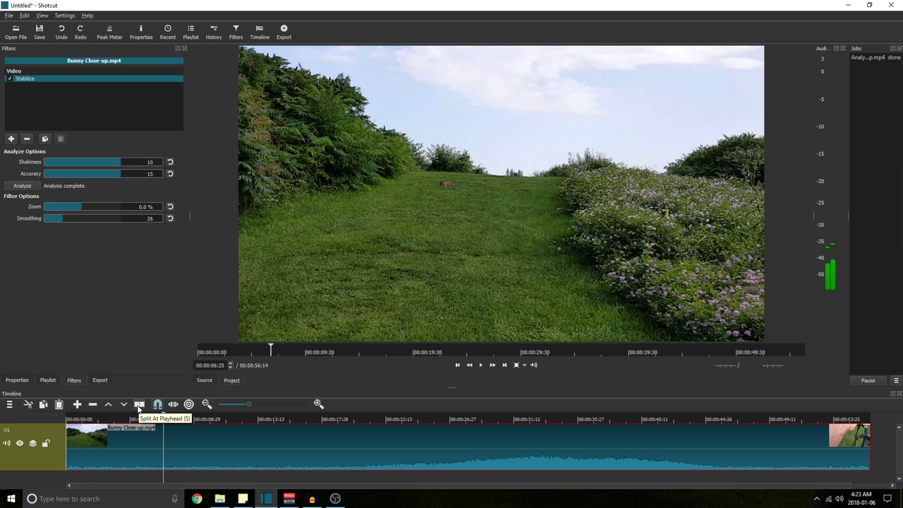
click(139, 406)
click(275, 420)
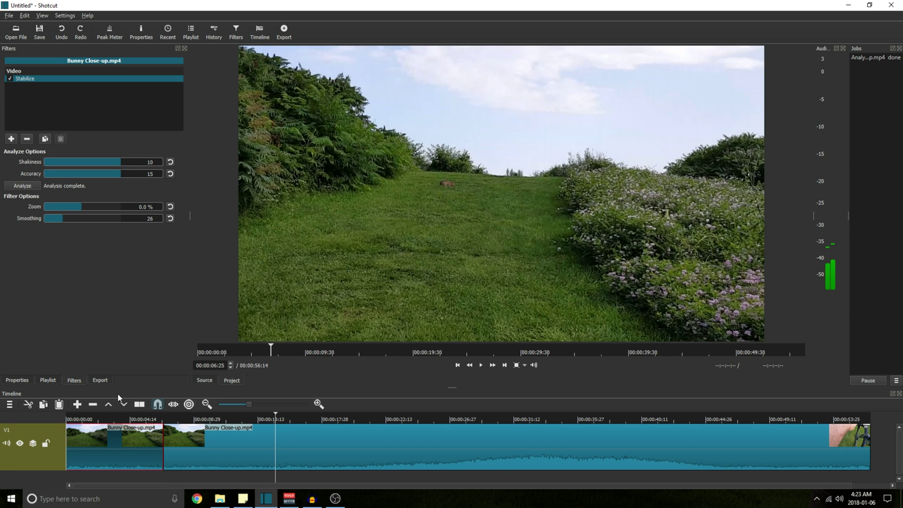
click(140, 405)
Select the middle piece and set its Stabilize Accuracy back to 15.
click(197, 454)
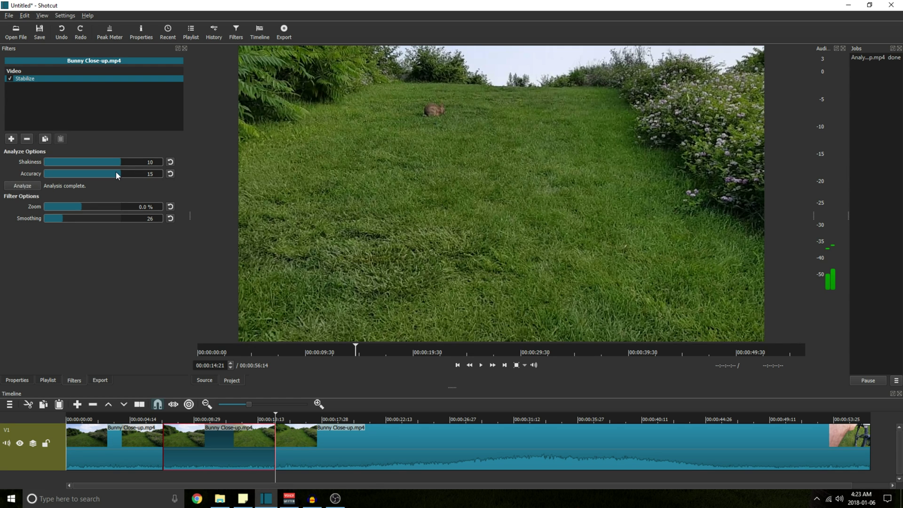
scroll(89, 162, down, 4)
scroll(82, 173, down, 7)
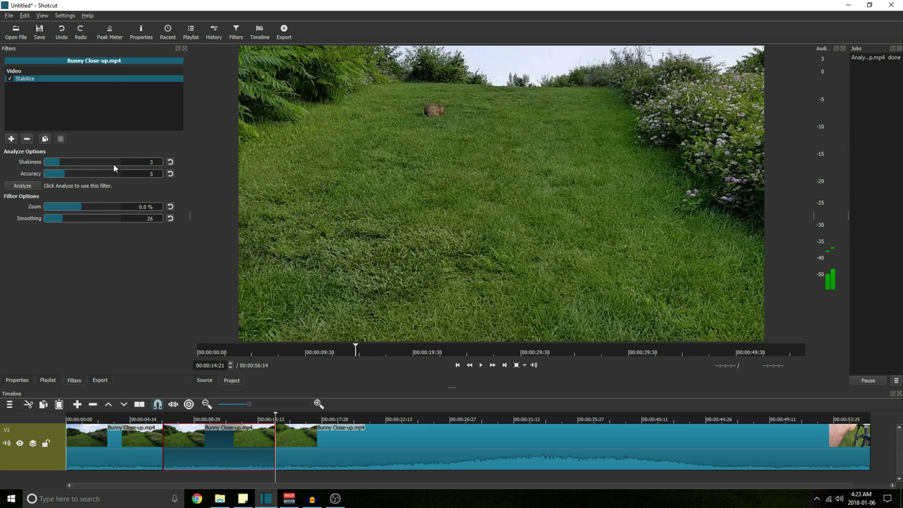
scroll(114, 164, up, 6)
scroll(109, 174, up, 8)
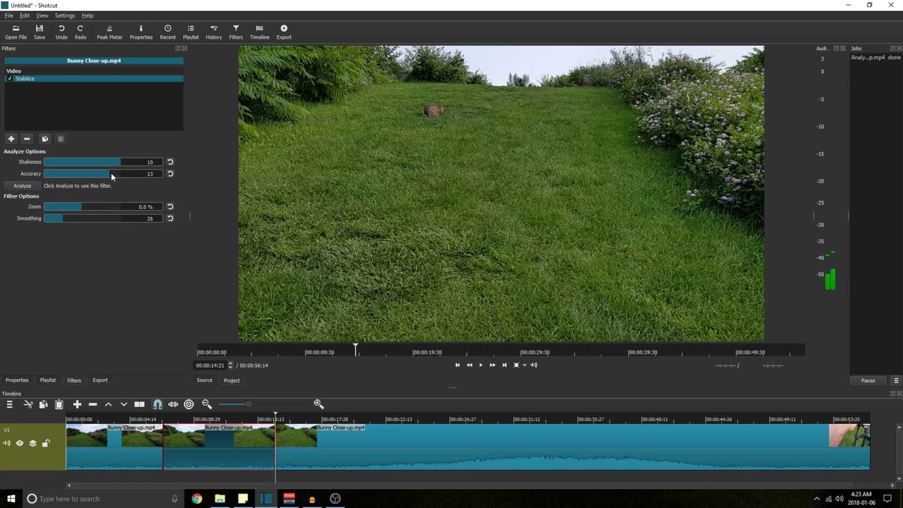
drag(116, 173, 131, 173)
Lower Stabilize Shakiness to 5 and add a Sharpen filter to the middle clip.
click(78, 163)
click(12, 140)
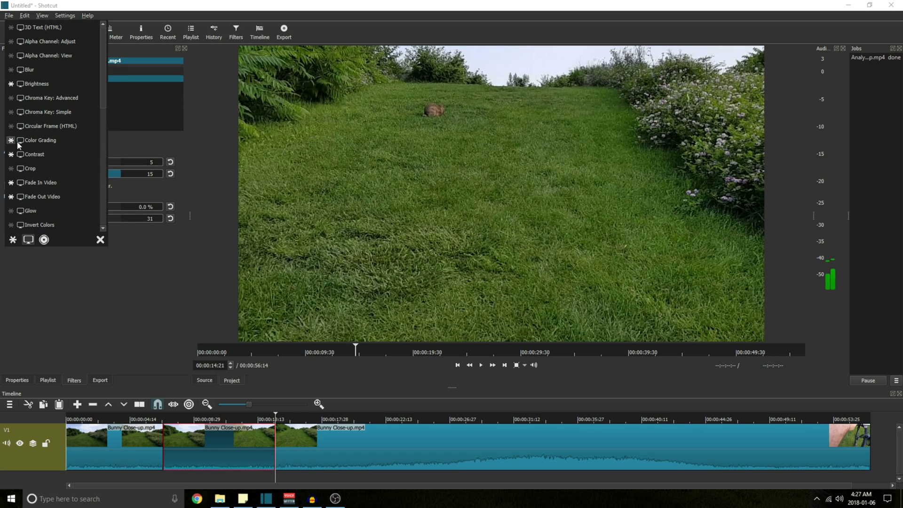
scroll(56, 211, down, 7)
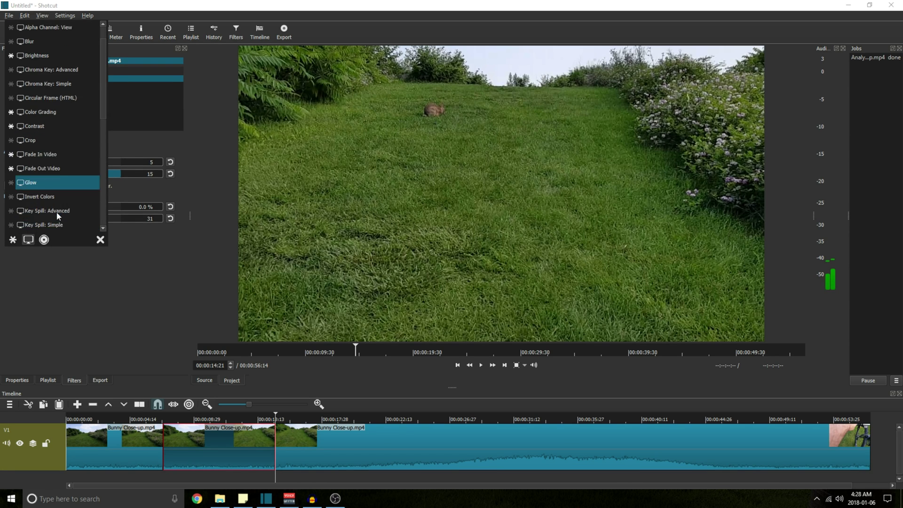
click(46, 140)
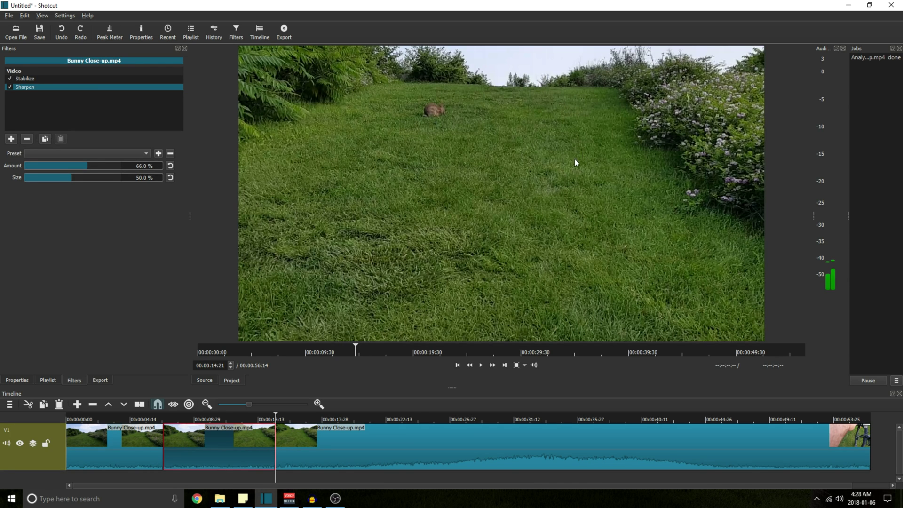
drag(197, 446, 184, 447)
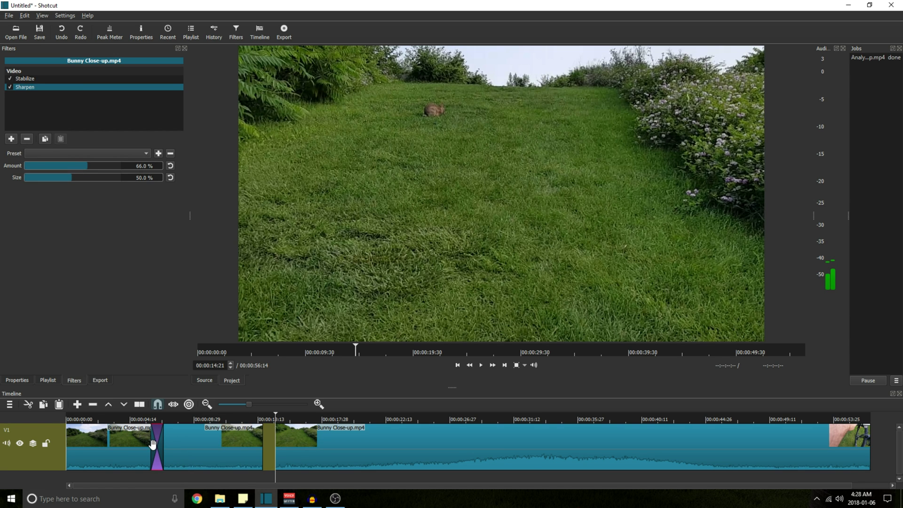